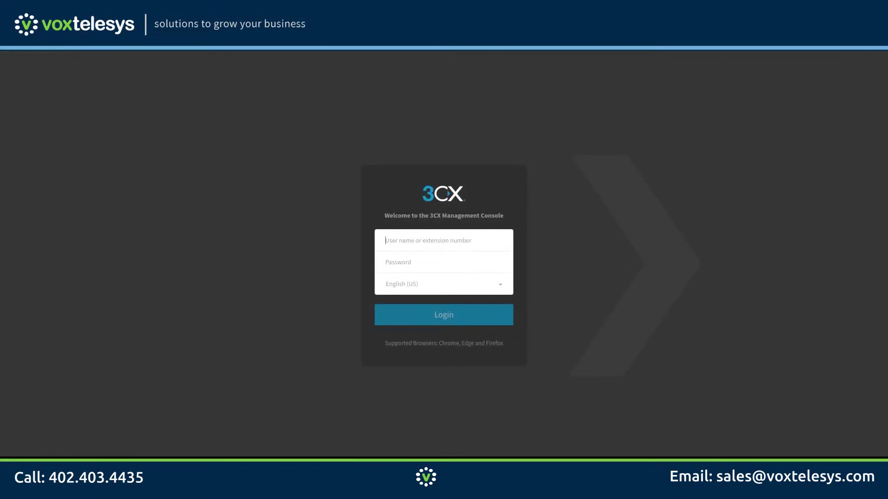
Log in to the console as admin with the account password.
{"action": "type", "text": "admin"}
{"action": "key", "text": "Tab"}
{"action": "type", "text": "•••••••••••••••"}
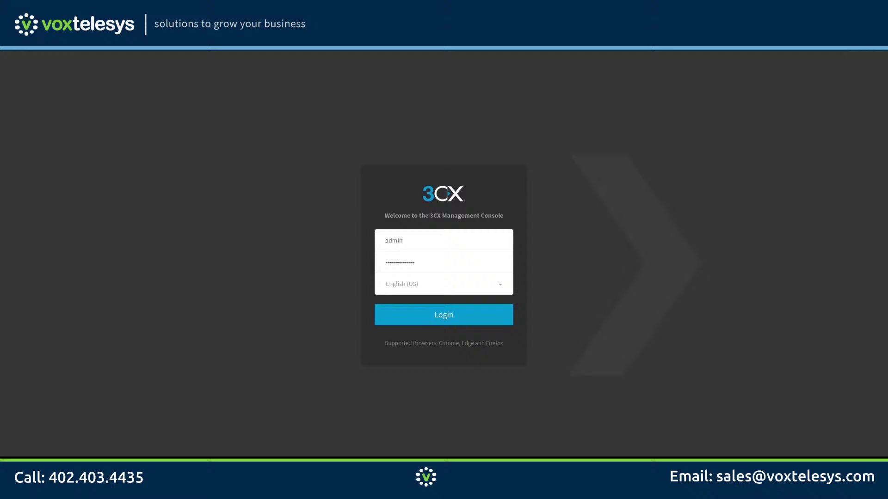
{"action": "key", "text": "Return"}
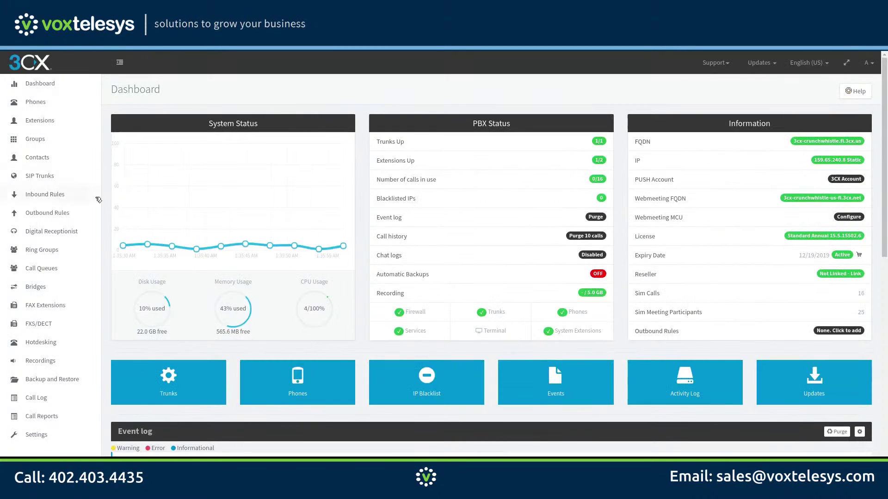
Start a new outbound rule named '10/11 Digit Rule' matching number lengths 10,11.
{"action": "left_click", "coordinate": [74, 212]}
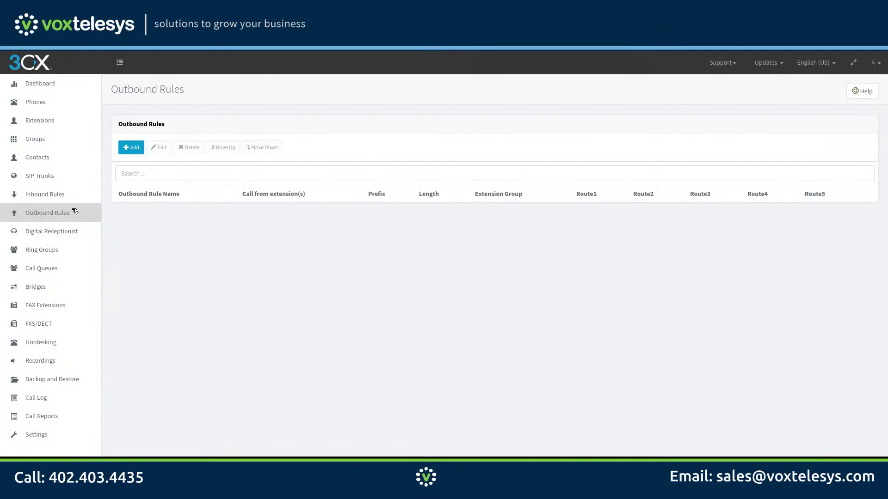
{"action": "left_click", "coordinate": [131, 147]}
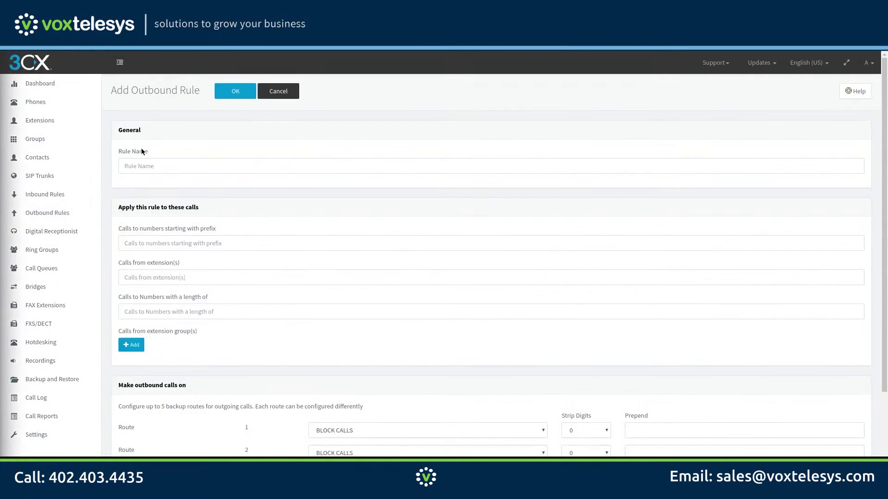
{"action": "left_click", "coordinate": [142, 165]}
{"action": "type", "text": "10/11 Digit Rule"}
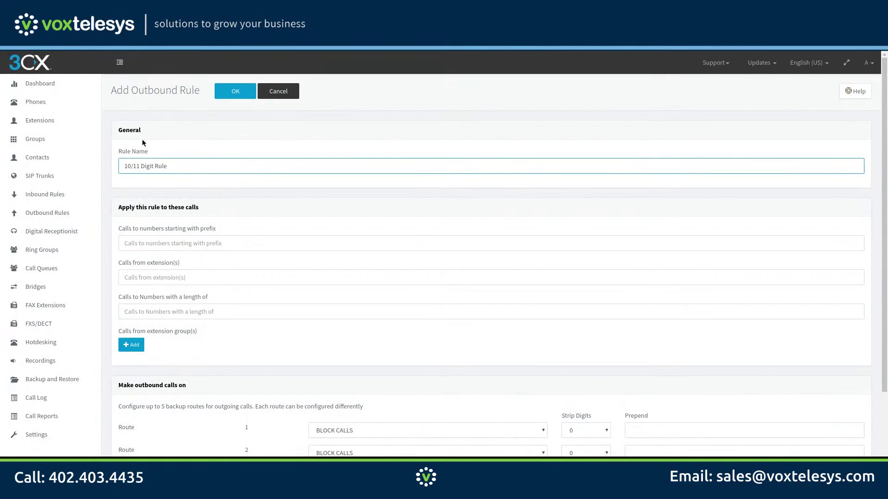
{"action": "left_click", "coordinate": [131, 310]}
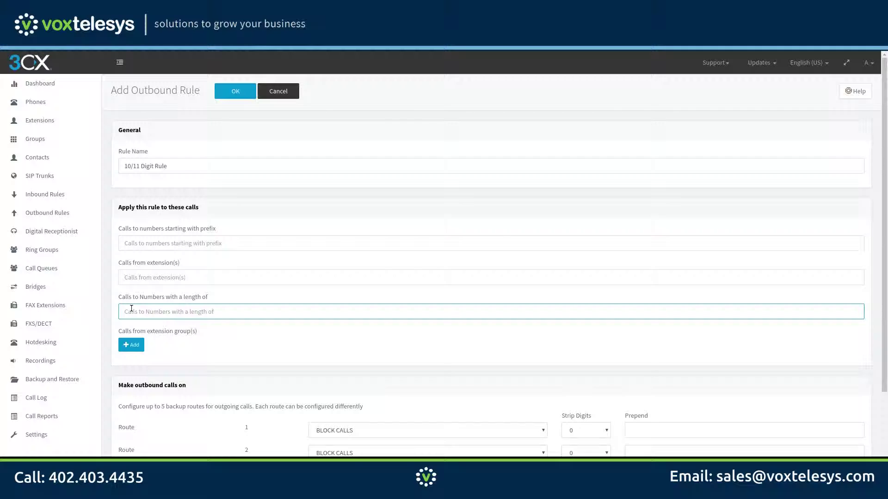
{"action": "type", "text": "10,11"}
Try prefix 352, prefix 011 and extension 100, then clear them, leaving those fields empty.
{"action": "left_click", "coordinate": [165, 241]}
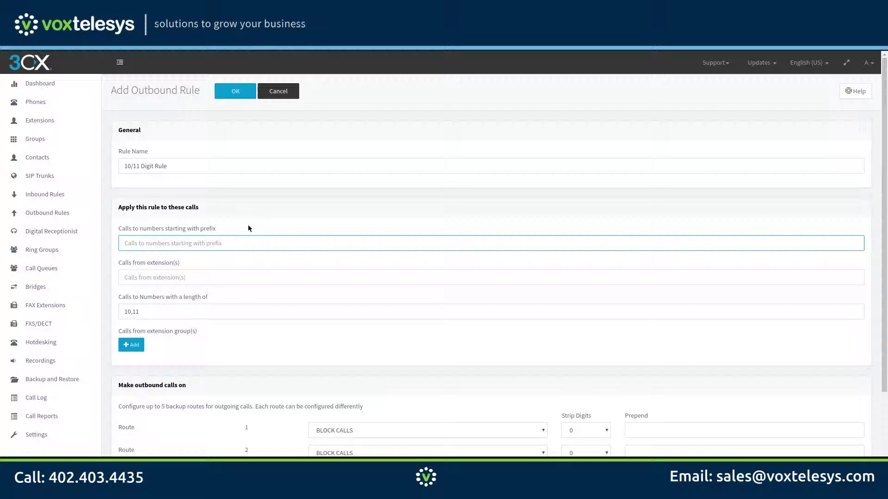
{"action": "type", "text": "352"}
{"action": "key", "text": "BackSpace"}
{"action": "key", "text": "BackSpace"}
{"action": "key", "text": "BackSpace"}
{"action": "type", "text": "011"}
{"action": "key", "text": "BackSpace"}
{"action": "key", "text": "BackSpace"}
{"action": "key", "text": "BackSpace"}
{"action": "left_click", "coordinate": [162, 278]}
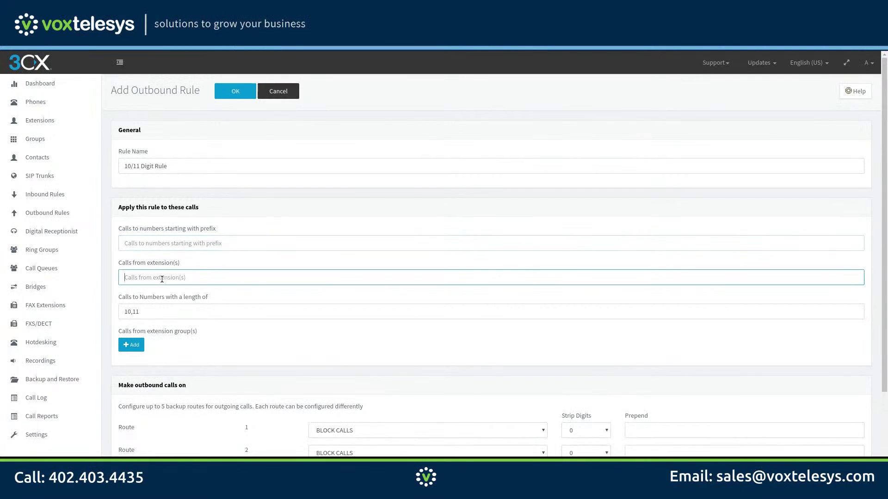
{"action": "type", "text": "100"}
{"action": "key", "text": "BackSpace"}
{"action": "key", "text": "BackSpace"}
{"action": "scroll", "coordinate": [187, 296], "scroll_direction": "down", "scroll_amount": 1}
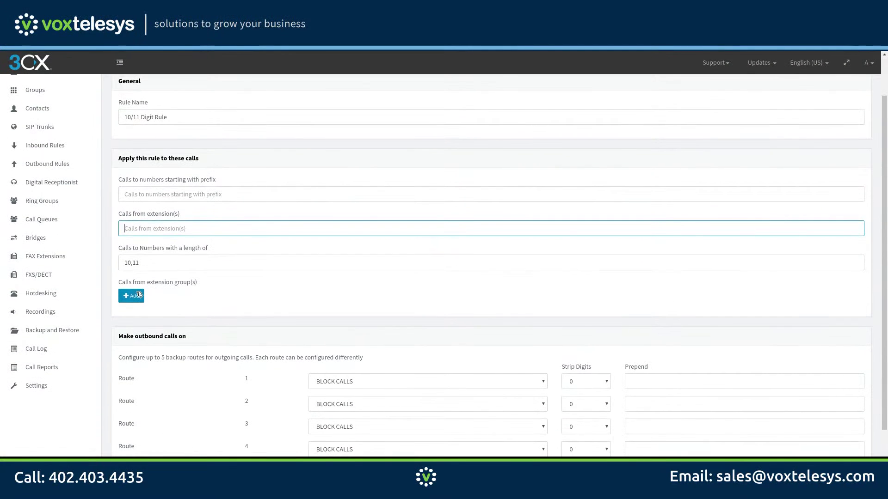
Add the DEFAULT group, set Route 1 to Voxtelesys and save the 10/11 Digit Rule.
{"action": "left_click", "coordinate": [139, 295]}
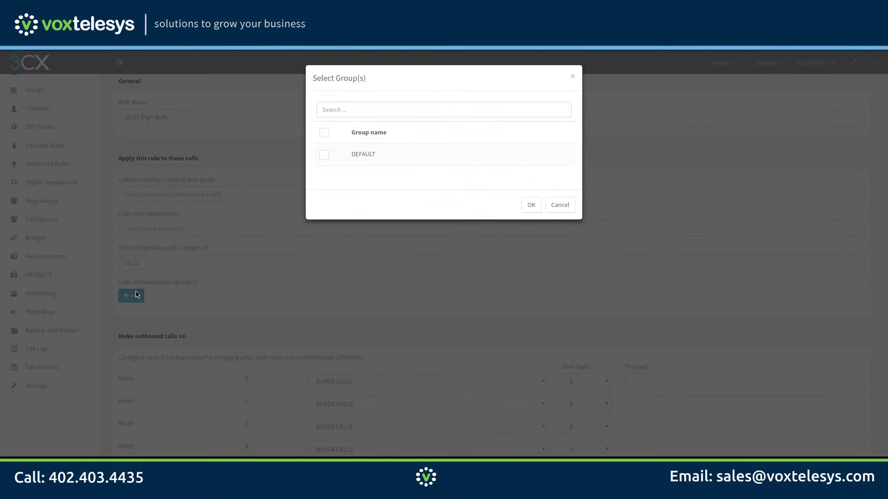
{"action": "left_click", "coordinate": [324, 157]}
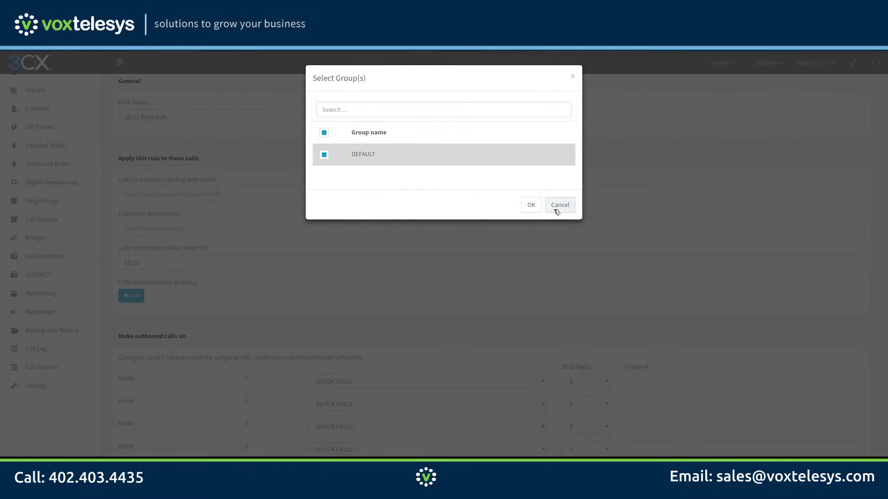
{"action": "left_click", "coordinate": [531, 205]}
{"action": "scroll", "coordinate": [408, 287], "scroll_direction": "down", "scroll_amount": 3}
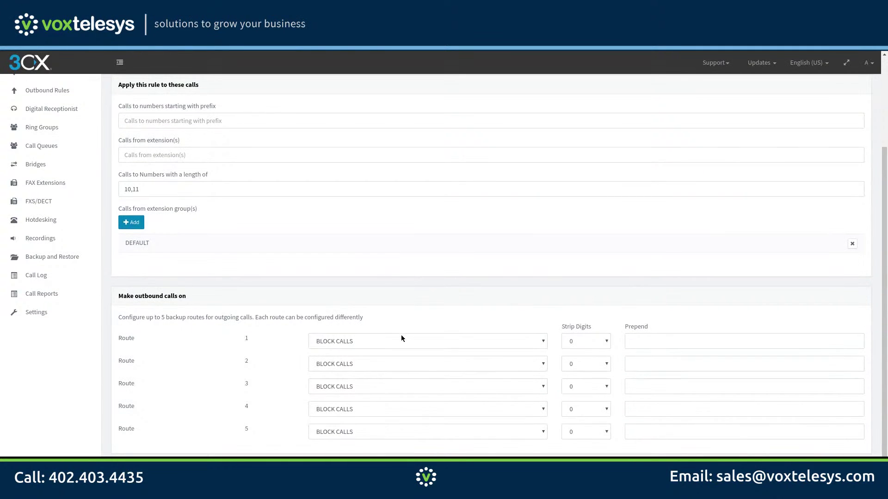
{"action": "left_click", "coordinate": [402, 338]}
{"action": "left_click", "coordinate": [400, 362]}
{"action": "scroll", "coordinate": [406, 298], "scroll_direction": "up", "scroll_amount": 5}
{"action": "left_click", "coordinate": [236, 91]}
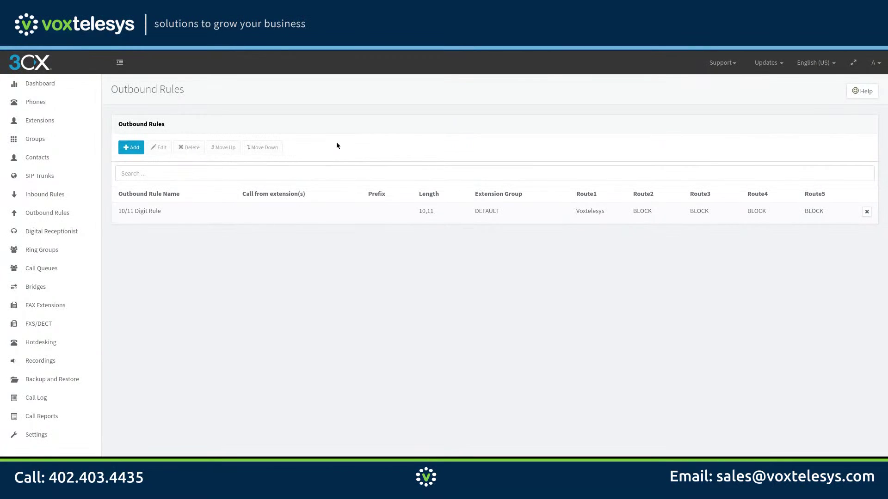
Start a new outbound rule named '7 Digit Rule' matching number length 7.
{"action": "left_click", "coordinate": [131, 147]}
{"action": "left_click", "coordinate": [124, 166]}
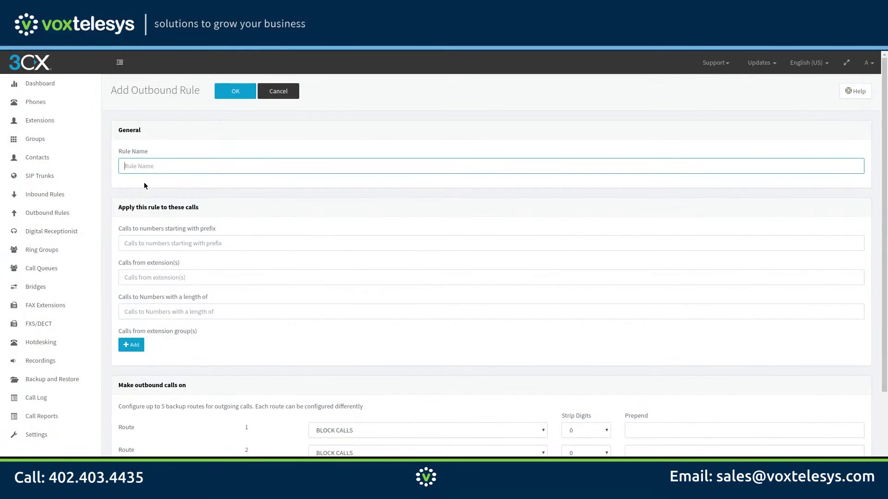
{"action": "type", "text": "7 Digit Rule"}
{"action": "left_click", "coordinate": [134, 310]}
{"action": "type", "text": "7"}
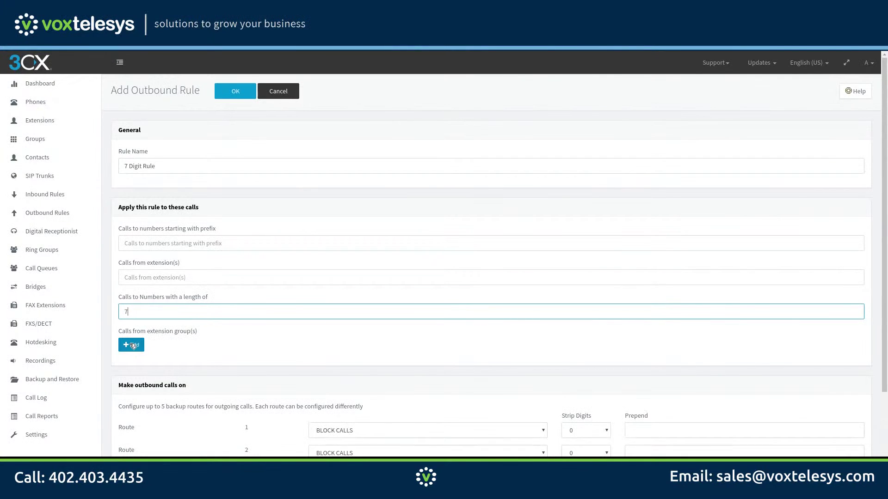
Add the DEFAULT group, route via Voxtelesys with 352 prepended, and save the rule.
{"action": "left_click", "coordinate": [133, 346]}
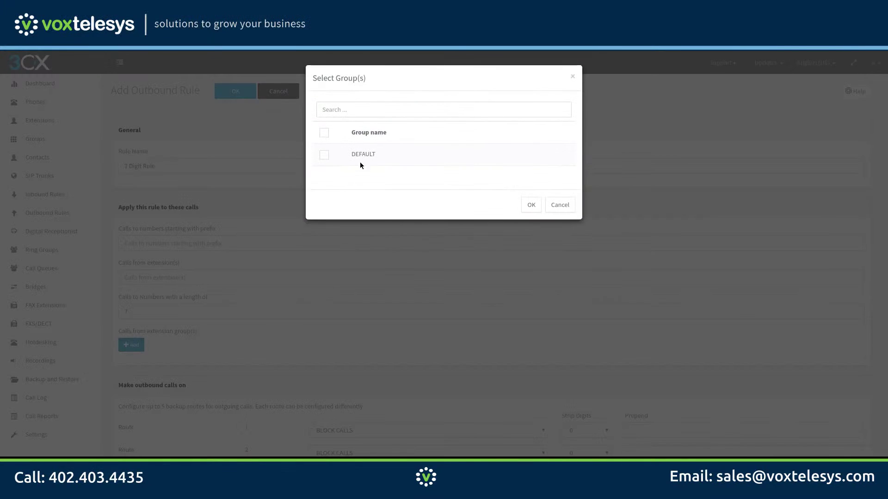
{"action": "left_click", "coordinate": [368, 154]}
{"action": "left_click", "coordinate": [531, 205]}
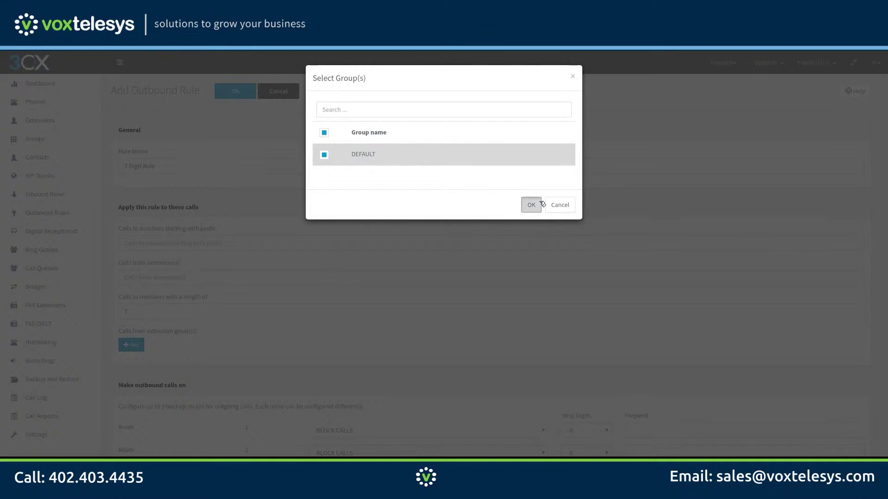
{"action": "scroll", "coordinate": [537, 203], "scroll_direction": "down", "scroll_amount": 3}
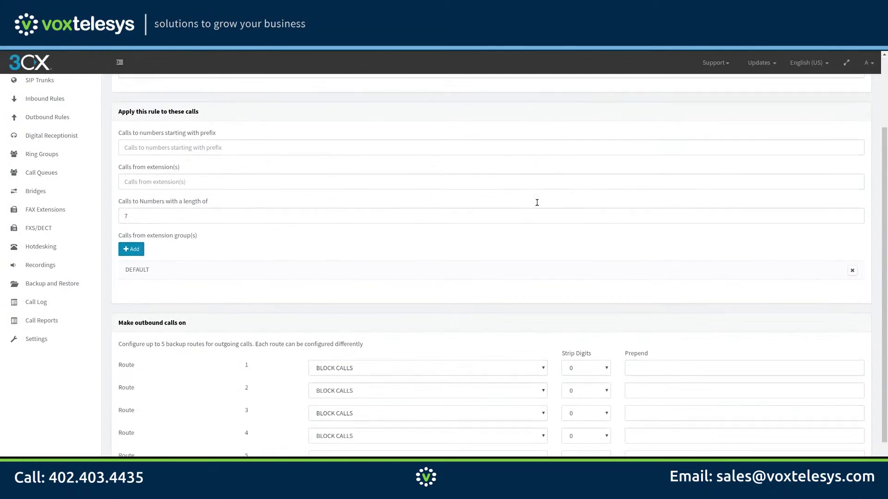
{"action": "left_click", "coordinate": [441, 325]}
{"action": "left_click", "coordinate": [431, 349]}
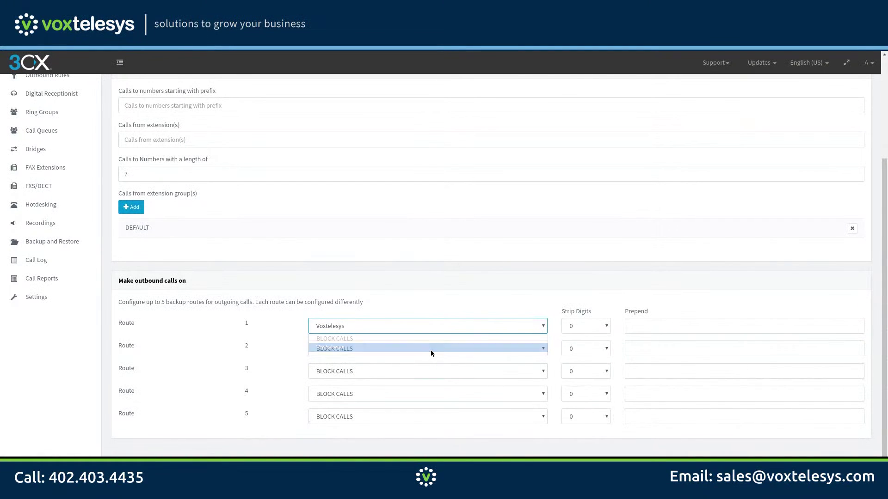
{"action": "left_click", "coordinate": [637, 325]}
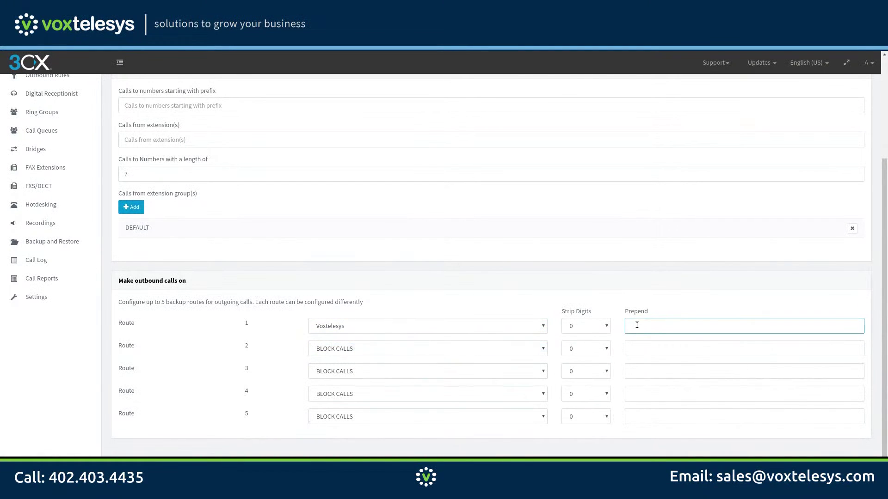
{"action": "type", "text": "352"}
{"action": "scroll", "coordinate": [393, 309], "scroll_direction": "up", "scroll_amount": 3}
{"action": "left_click", "coordinate": [235, 91]}
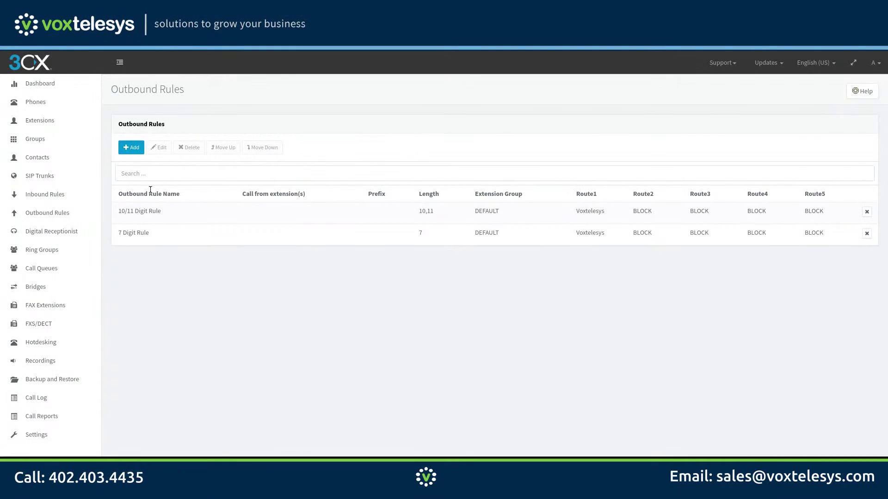
Start a new outbound rule named 'Emergency Rule' with prefix 911 and length 3.
{"action": "left_click", "coordinate": [131, 147]}
{"action": "left_click", "coordinate": [136, 165]}
{"action": "type", "text": "Emergency Rule"}
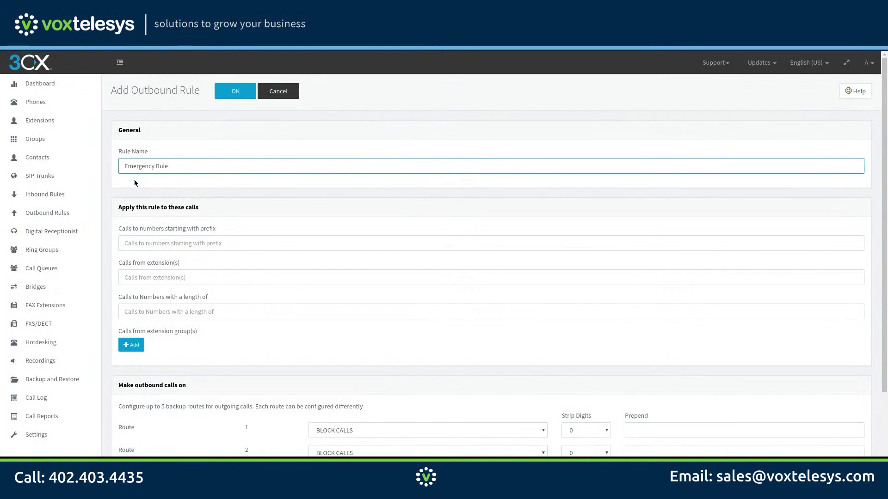
{"action": "left_click", "coordinate": [142, 246]}
{"action": "type", "text": "911"}
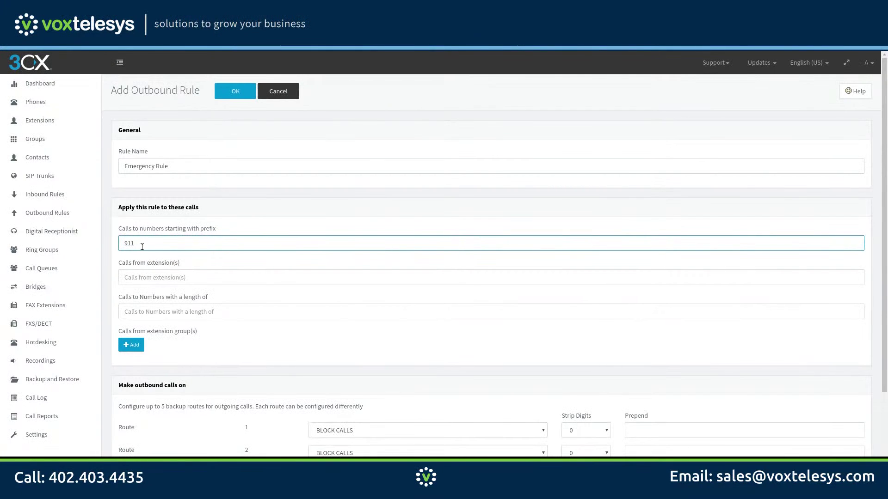
{"action": "left_click", "coordinate": [127, 316]}
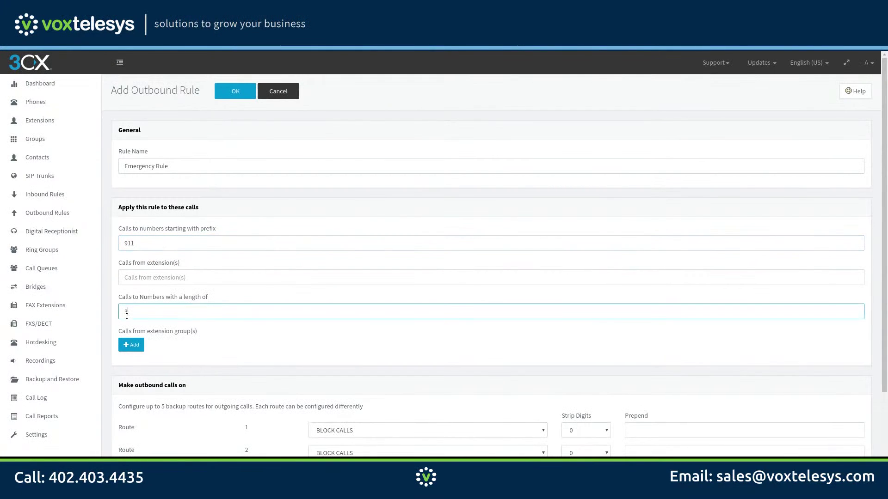
{"action": "type", "text": "3"}
Apply the Emergency Rule to the DEFAULT extension group.
{"action": "left_click", "coordinate": [131, 344]}
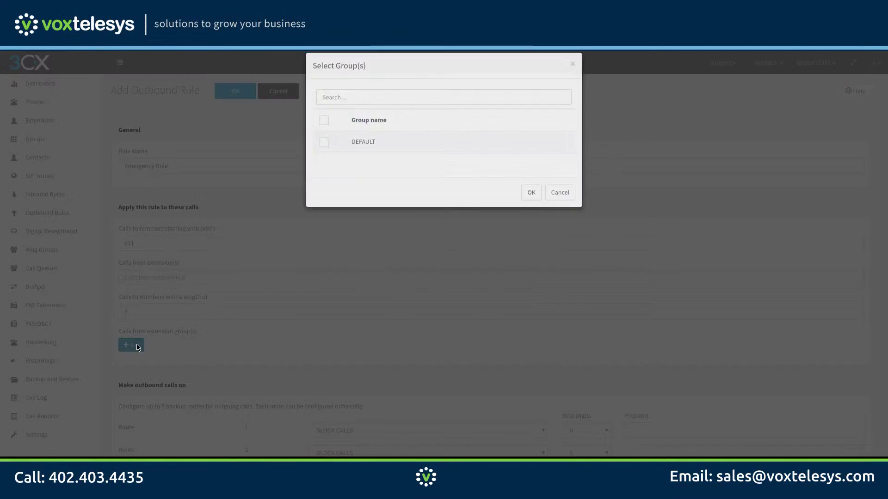
{"action": "left_click", "coordinate": [365, 158]}
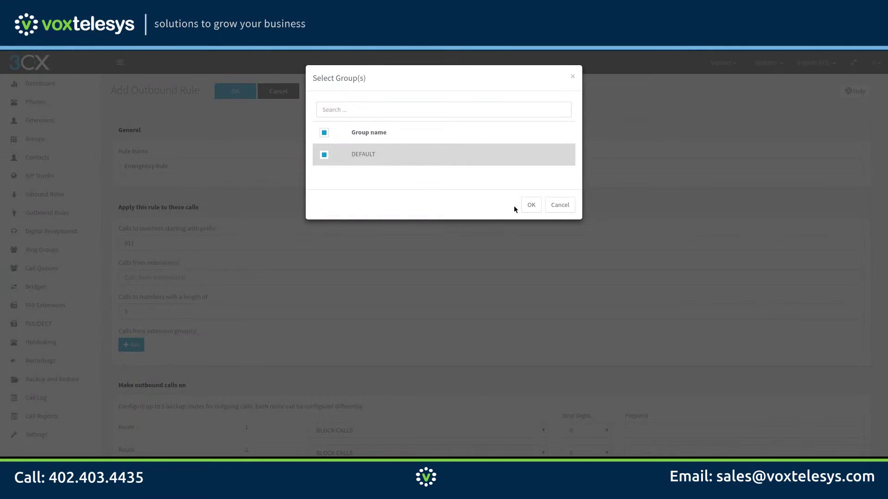
{"action": "left_click", "coordinate": [529, 204]}
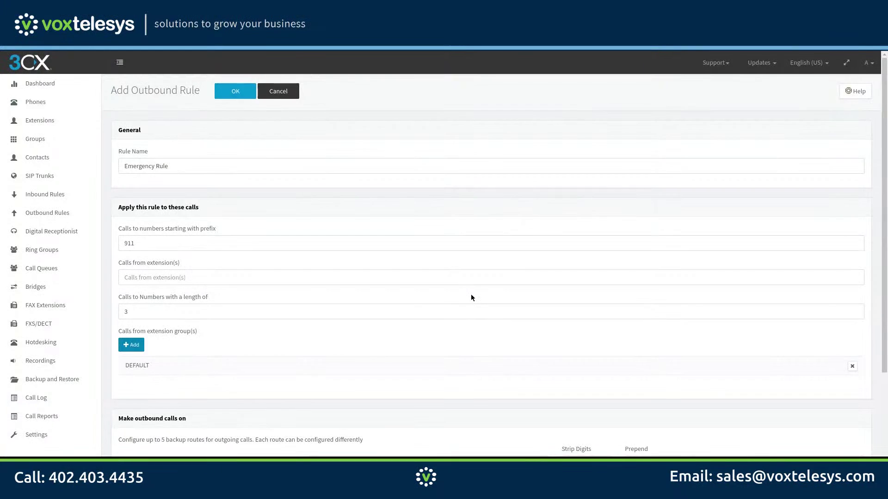
{"action": "scroll", "coordinate": [470, 298], "scroll_direction": "down", "scroll_amount": 2}
Set Route 1 of the Emergency Rule to Voxtelesys and save it.
{"action": "left_click", "coordinate": [462, 394]}
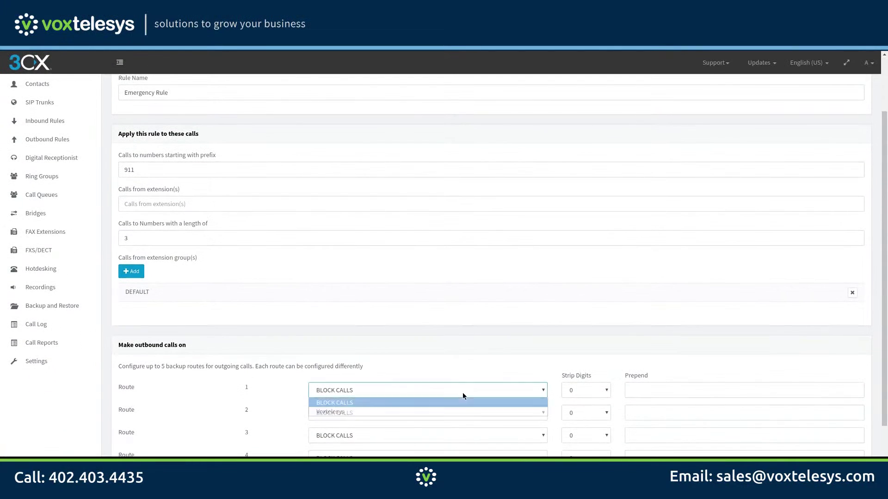
{"action": "left_click", "coordinate": [463, 411]}
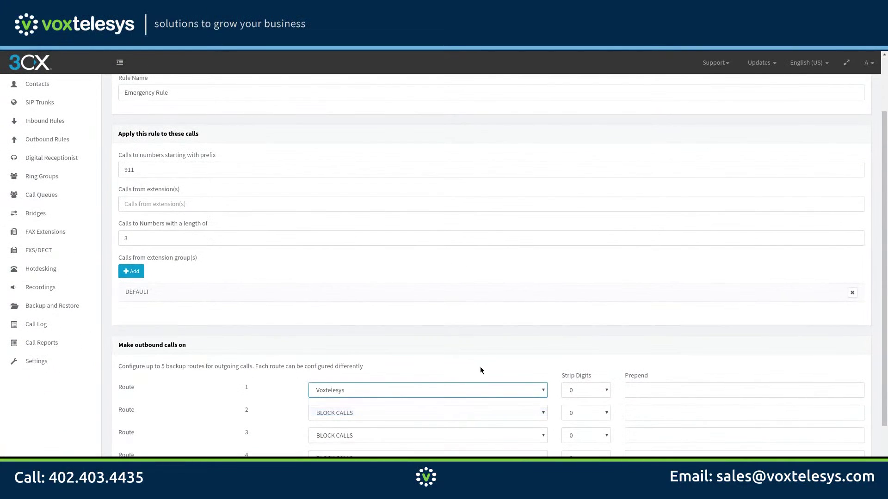
{"action": "scroll", "coordinate": [437, 318], "scroll_direction": "up", "scroll_amount": 2}
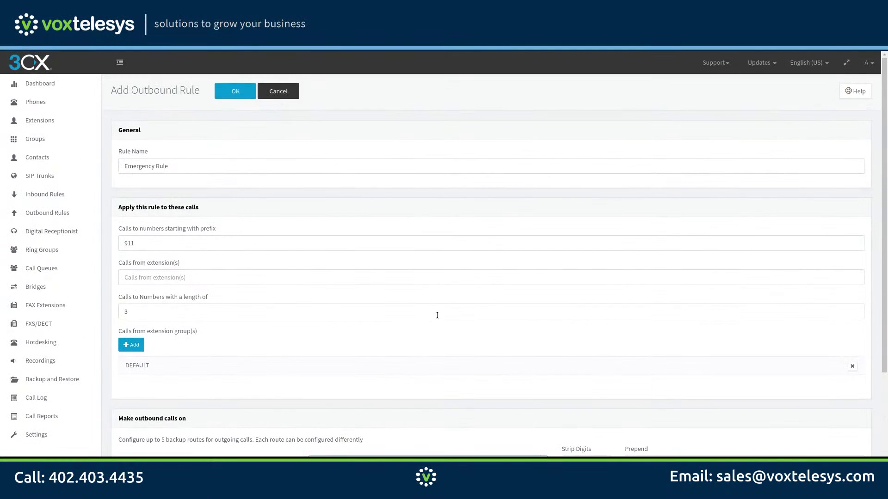
{"action": "left_click", "coordinate": [238, 93]}
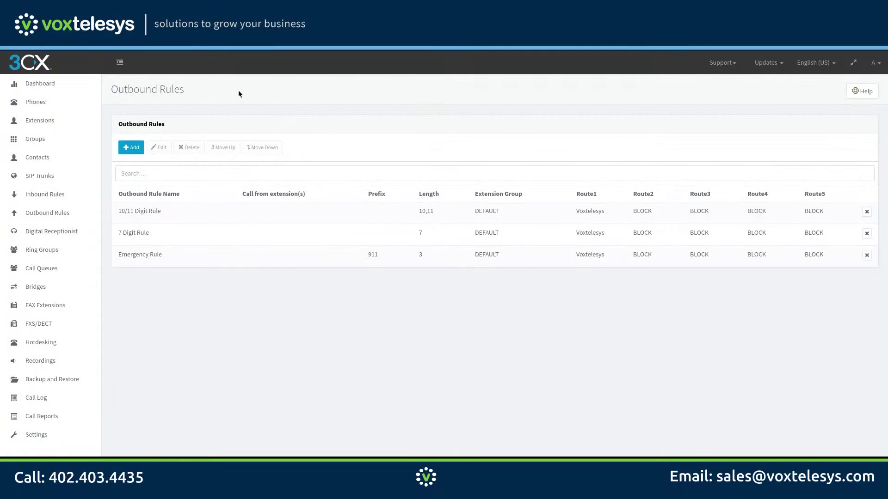
Move the Emergency Rule up two places to the top of the list.
{"action": "left_click", "coordinate": [254, 263]}
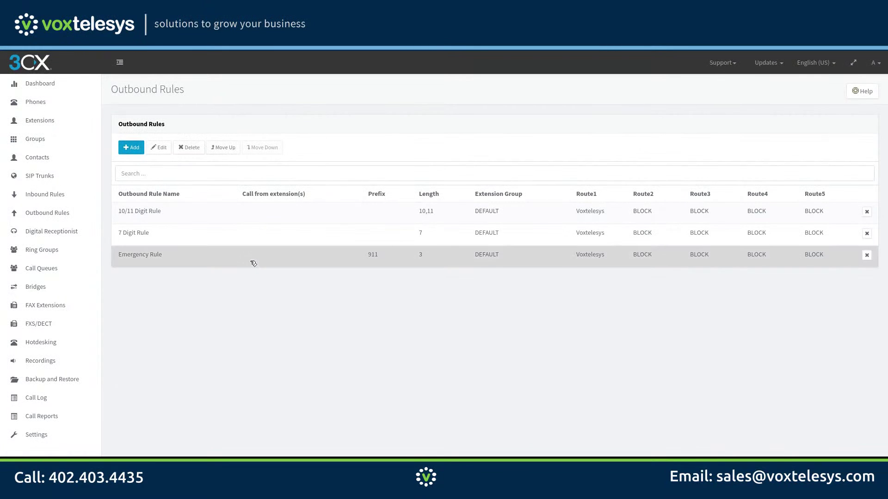
{"action": "left_click", "coordinate": [224, 148]}
{"action": "left_click", "coordinate": [224, 148]}
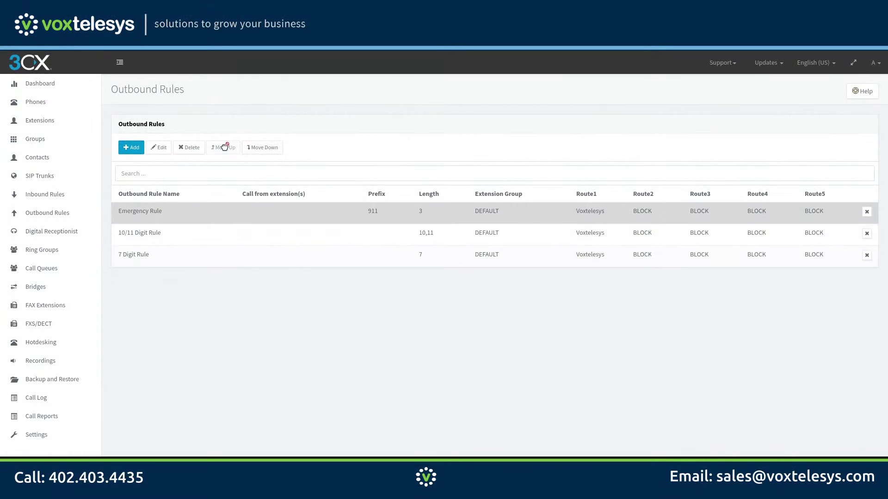